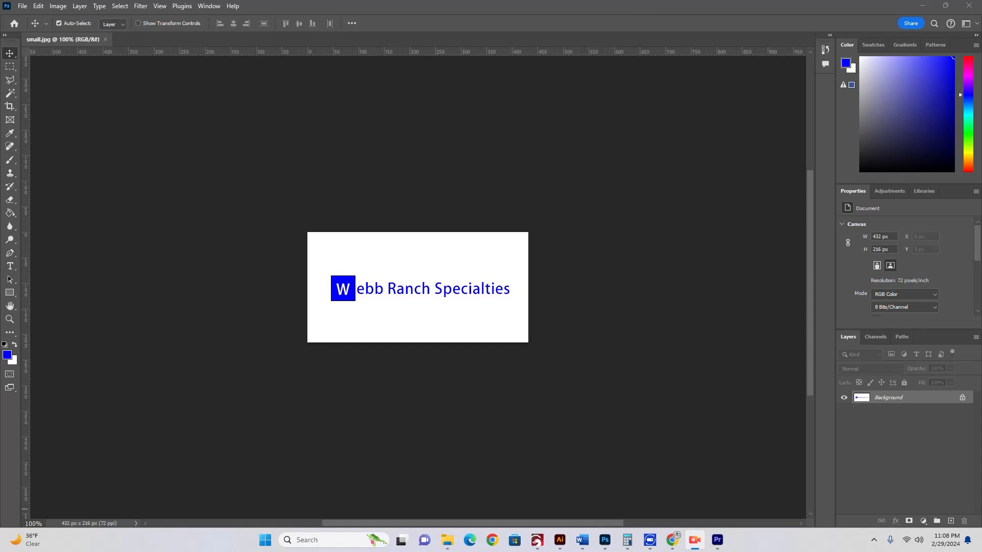
# - Inspect the edge quality of the logo lettering in small.jpg at close range
pyautogui.click(431, 270)
pyautogui.hotkey('ctrl', '+')
pyautogui.hotkey('ctrl', '+')
pyautogui.hotkey('ctrl', '+')
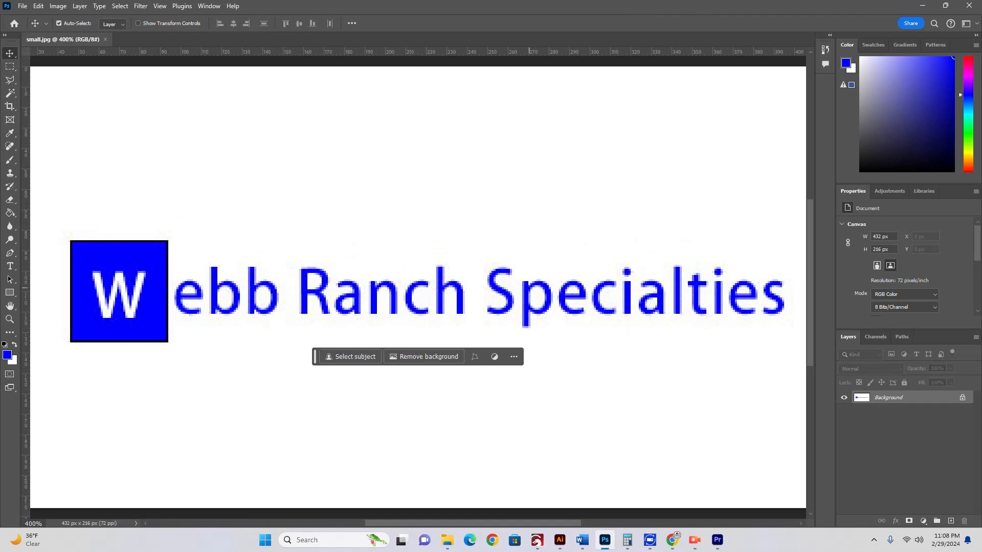
pyautogui.hotkey('ctrl', '-')
pyautogui.hotkey('ctrl', '-')
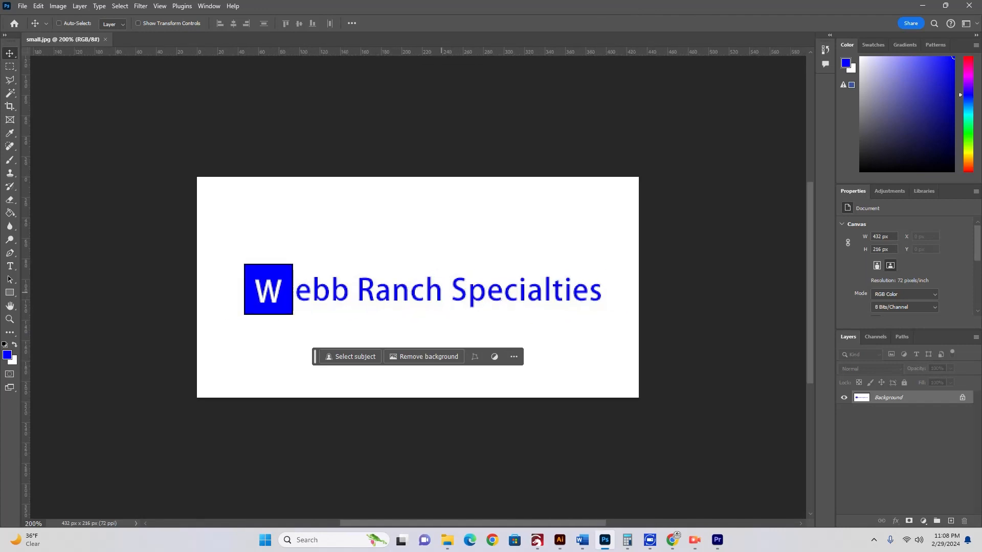
pyautogui.hotkey('ctrl', '-')
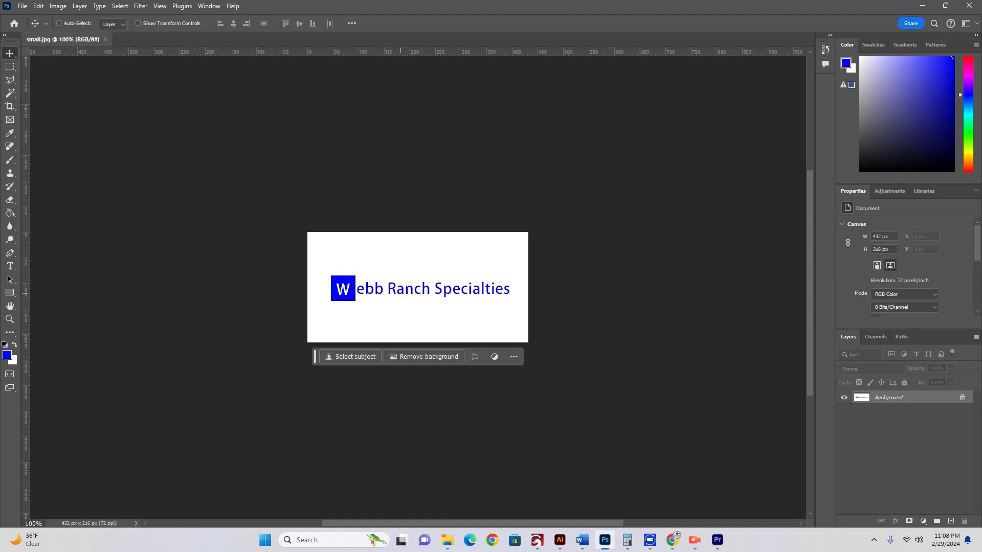
# - Copy the entire small.jpg image and paste it into the open Illustrator document
pyautogui.hotkey('ctrl', 'a')
pyautogui.click(560, 540)
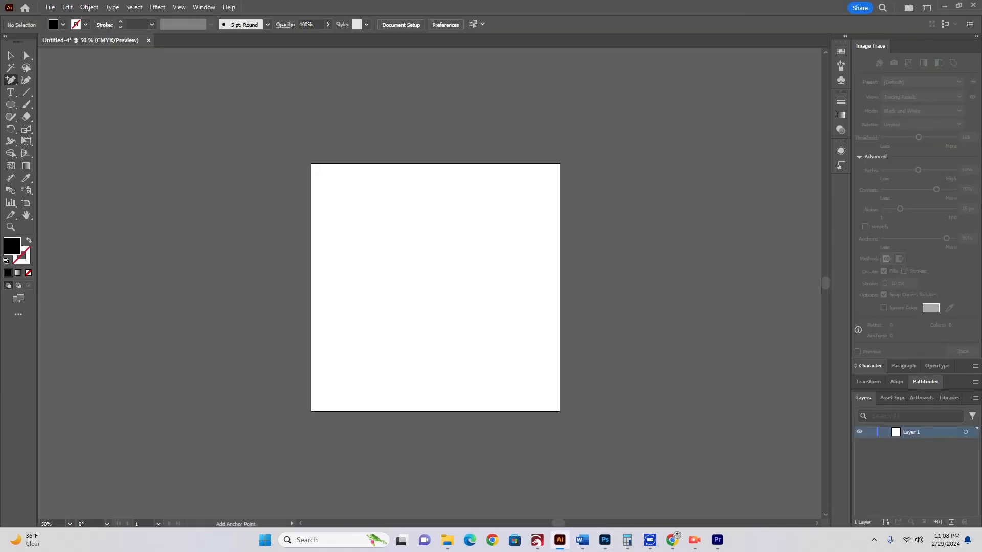
pyautogui.hotkey('ctrl', 'v')
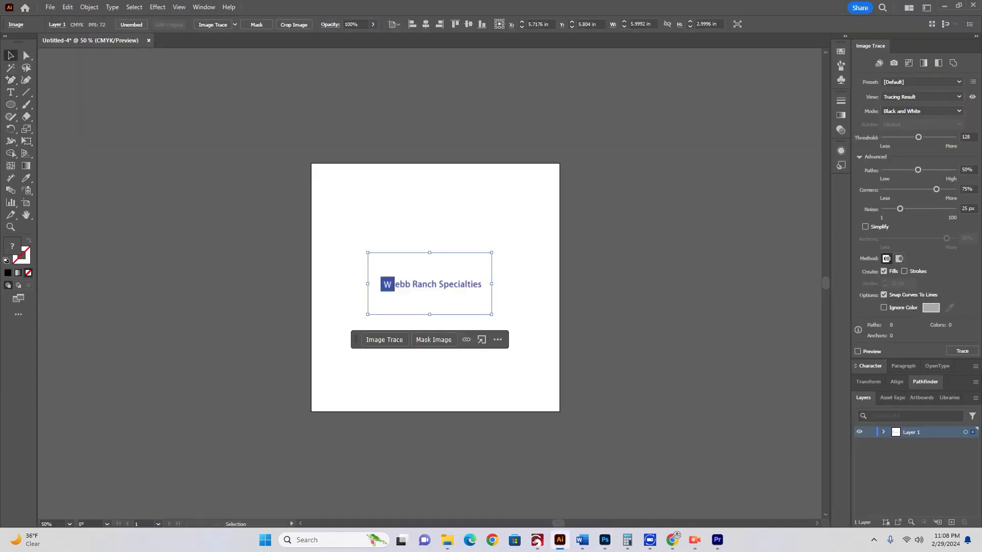
# - Examine the letter edges of the pasted logo at high magnification
pyautogui.hotkey('ctrl', '=')
pyautogui.hotkey('ctrl', '=')
pyautogui.hotkey('ctrl', '=')
pyautogui.hotkey('ctrl', '=')
pyautogui.hotkey('ctrl', '=')
pyautogui.hotkey('ctrl', '=')
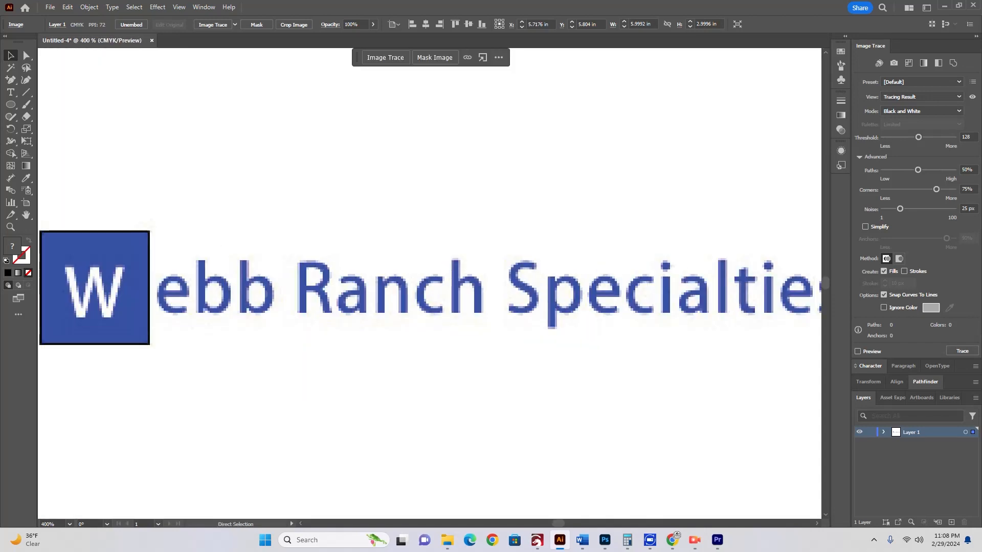
pyautogui.hotkey('ctrl', '-')
pyautogui.hotkey('ctrl', '-')
pyautogui.hotkey('ctrl', '-')
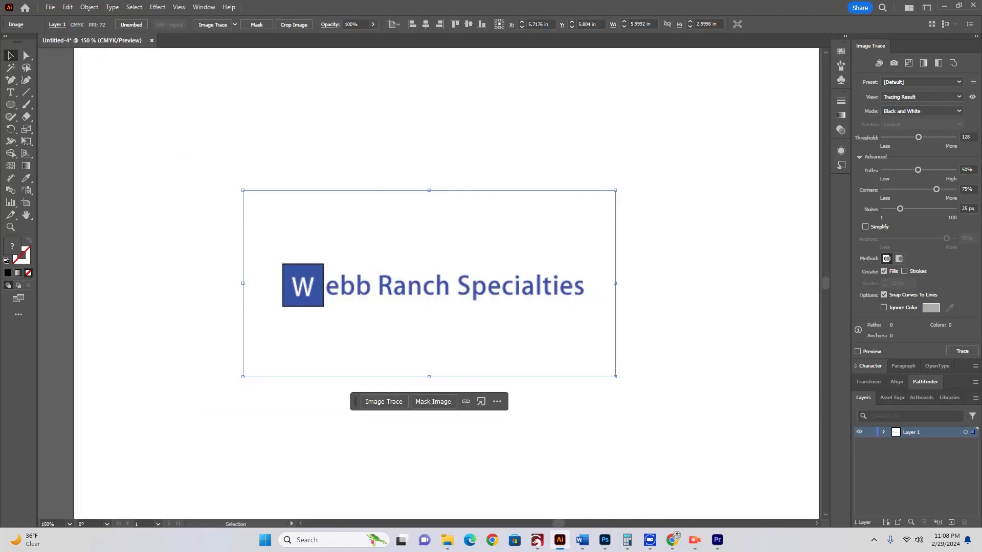
# - Image Trace the pasted logo in black and white, try thresholds of 206 and 125, and delete the tracing
pyautogui.click(213, 25)
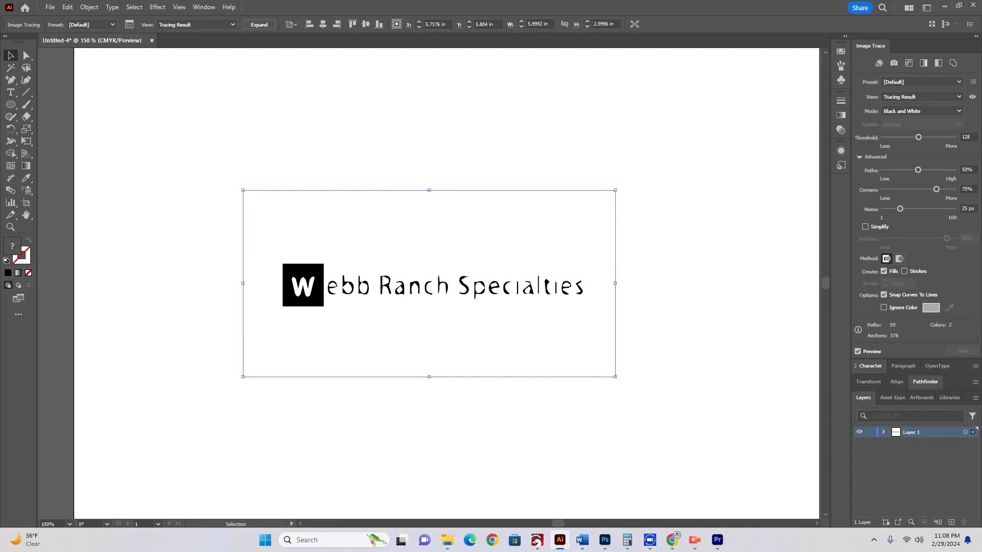
pyautogui.moveTo(919, 137)
pyautogui.mouseDown()
pyautogui.moveTo(951, 137)
pyautogui.moveTo(891, 137)
pyautogui.moveTo(939, 137)
pyautogui.mouseUp()
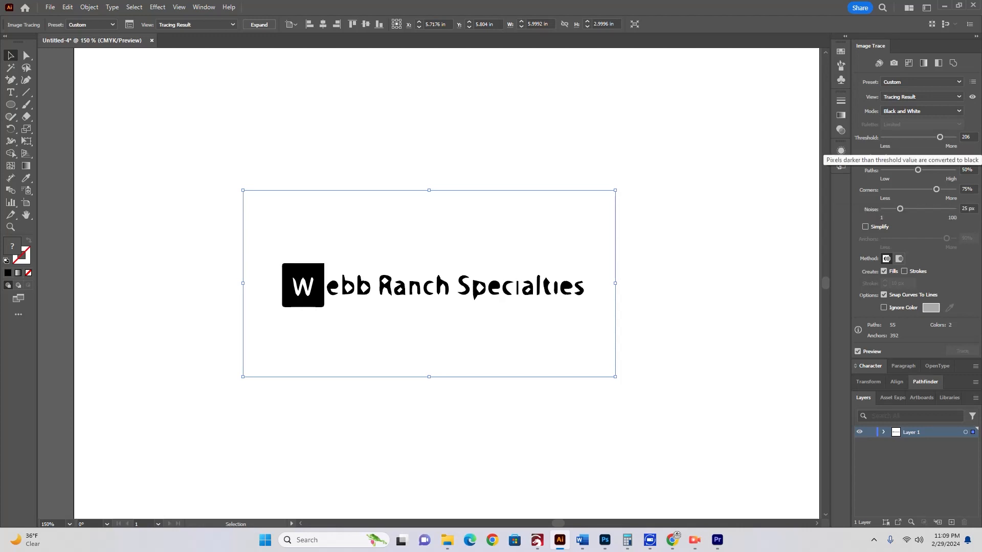
pyautogui.moveTo(940, 137); pyautogui.dragTo(917, 137)
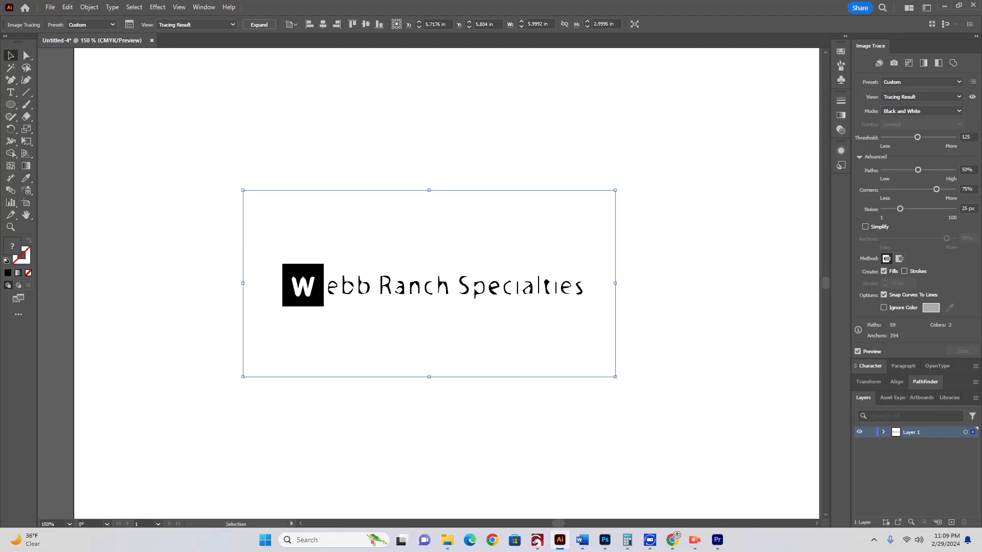
pyautogui.press('Delete')
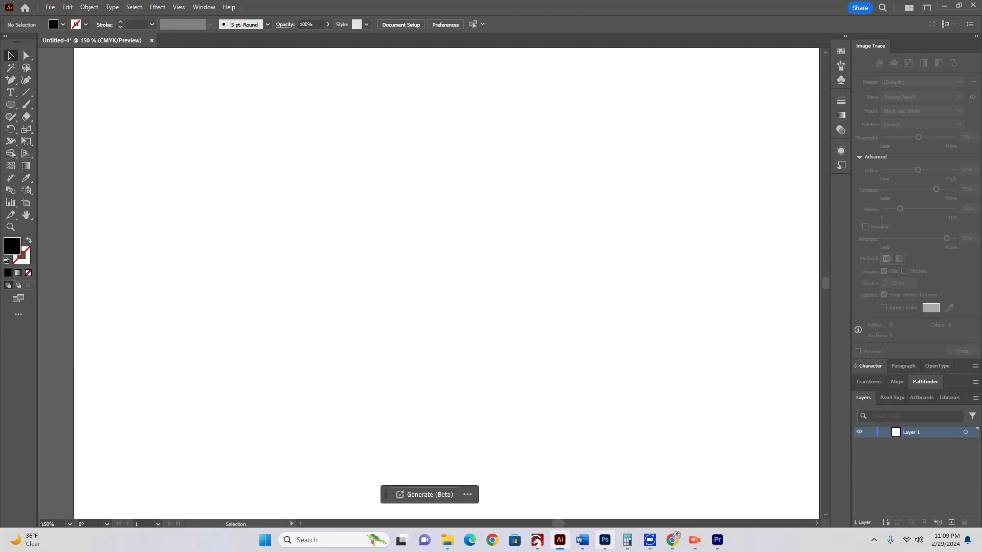
# - Switch to Photoshop and create a new RGB document 96 by 48 inches at 72 pixels/inch with a white background
pyautogui.click(605, 539)
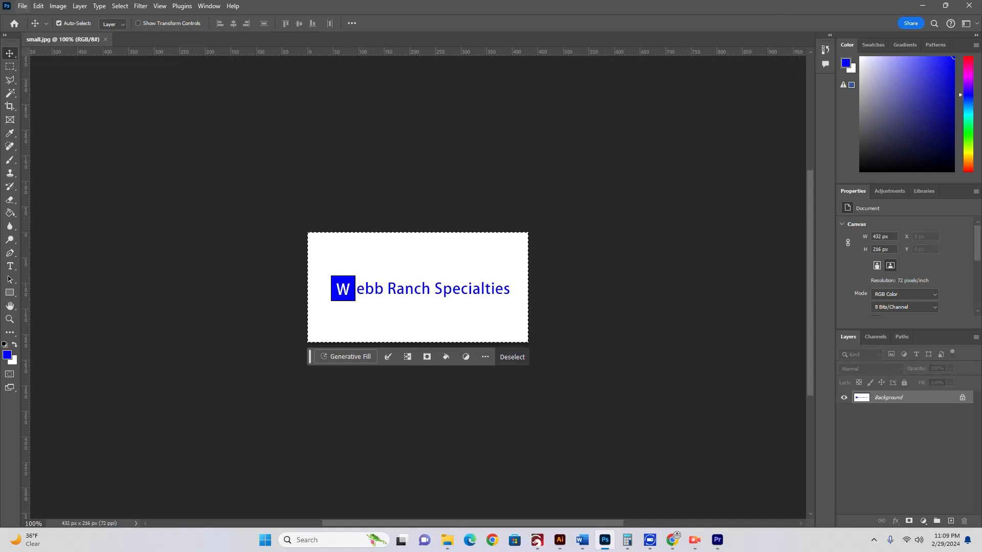
pyautogui.click(23, 6)
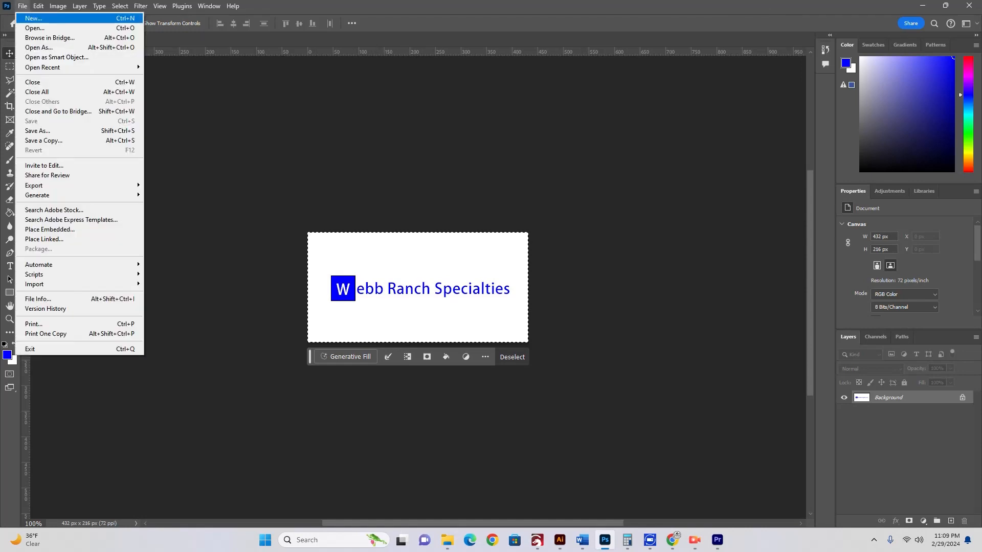
pyautogui.click(33, 18)
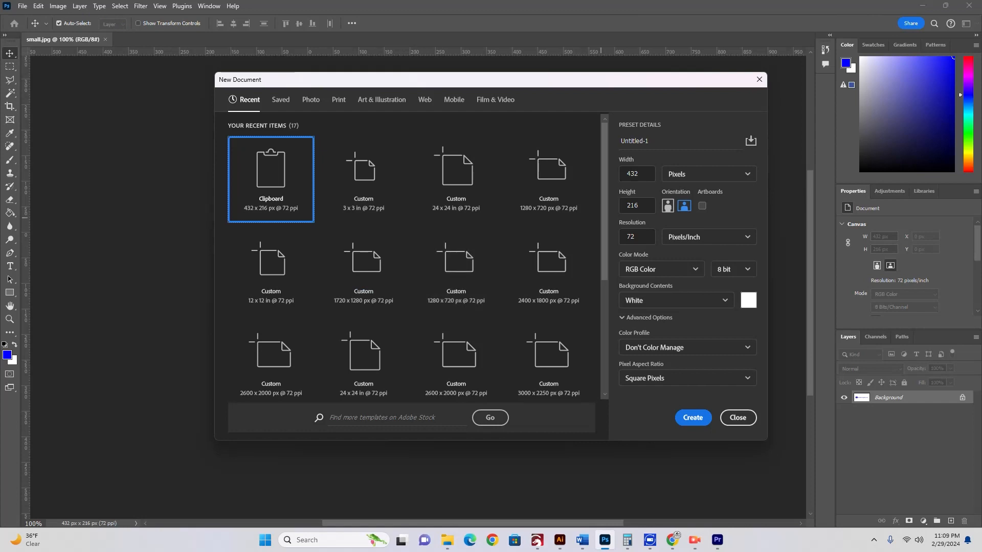
pyautogui.click(705, 174)
pyautogui.click(680, 211)
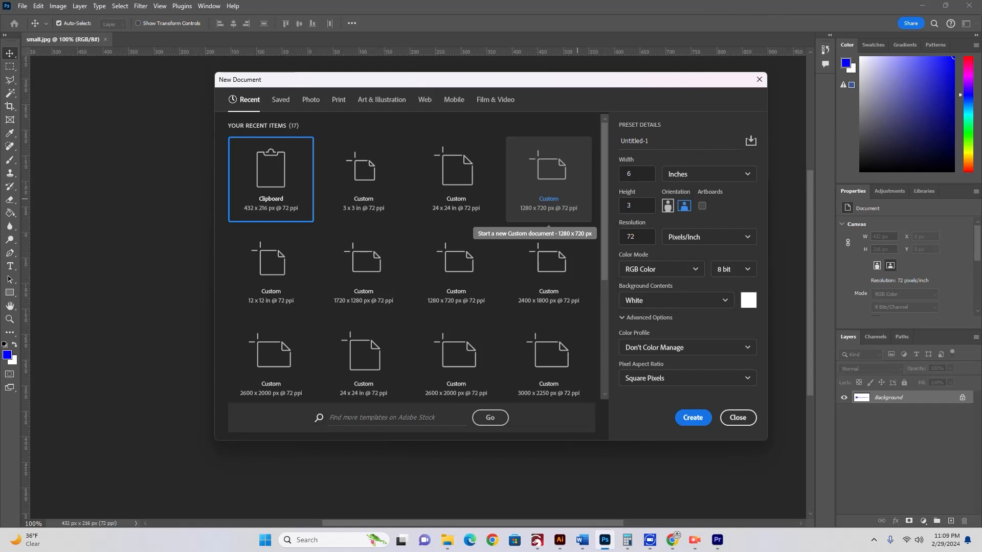
pyautogui.click(629, 174)
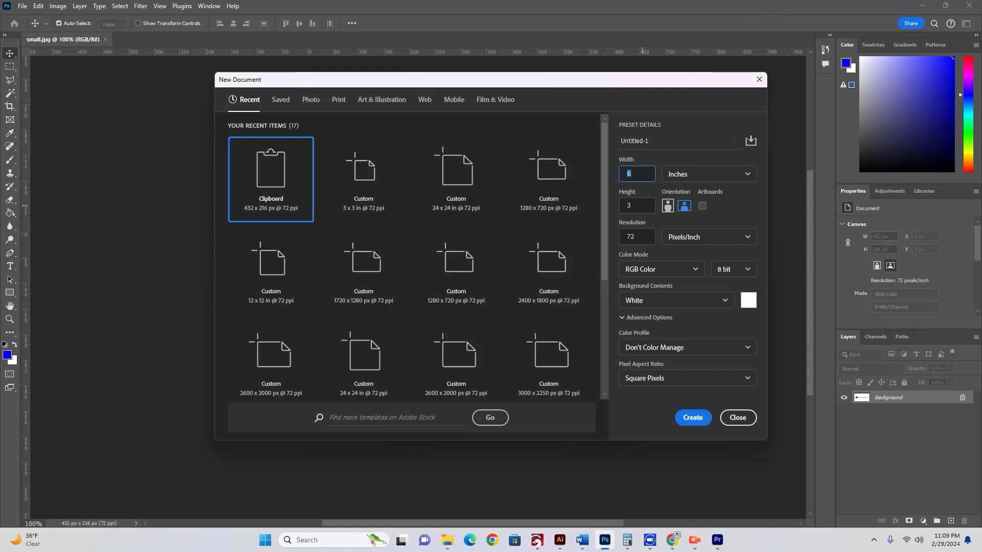
pyautogui.write('96')
pyautogui.press('Tab')
pyautogui.write('48')
pyautogui.press('Return')
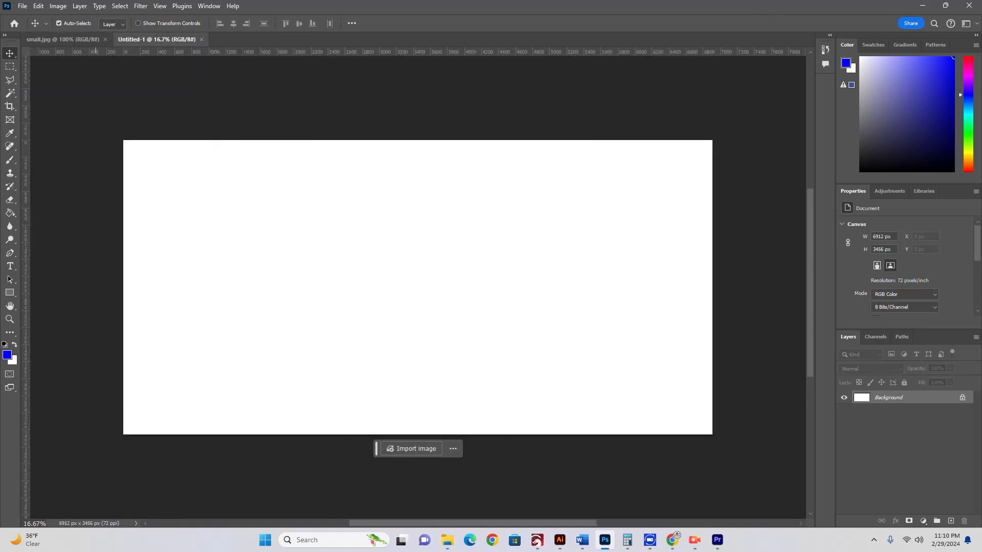
# - Copy the logo image from small.jpg and paste it into the new 96 by 48 inch document
pyautogui.click(80, 39)
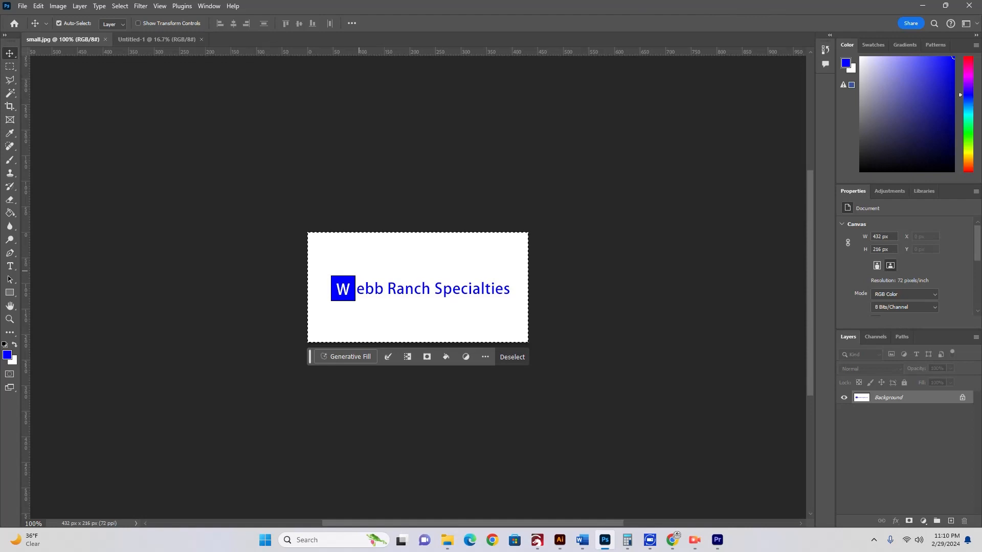
pyautogui.hotkey('ctrl', 'c')
pyautogui.hotkey('ctrl', 'Tab')
pyautogui.hotkey('ctrl', 'v')
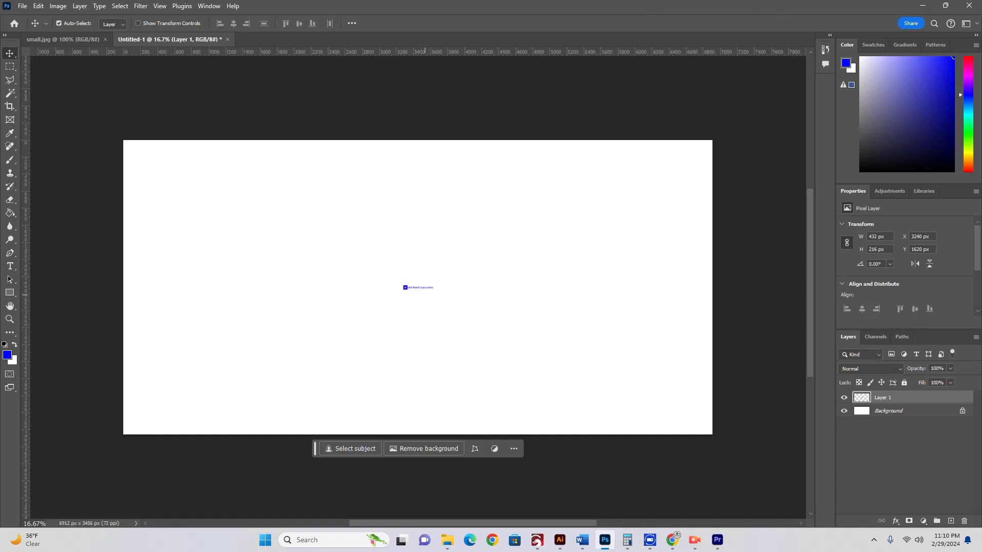
# - Scale the pasted logo layer proportionally from its centre to about 6840 by 3420 px, nearly filling the canvas
pyautogui.press('ctrl')
pyautogui.hotkey('ctrl', 't')
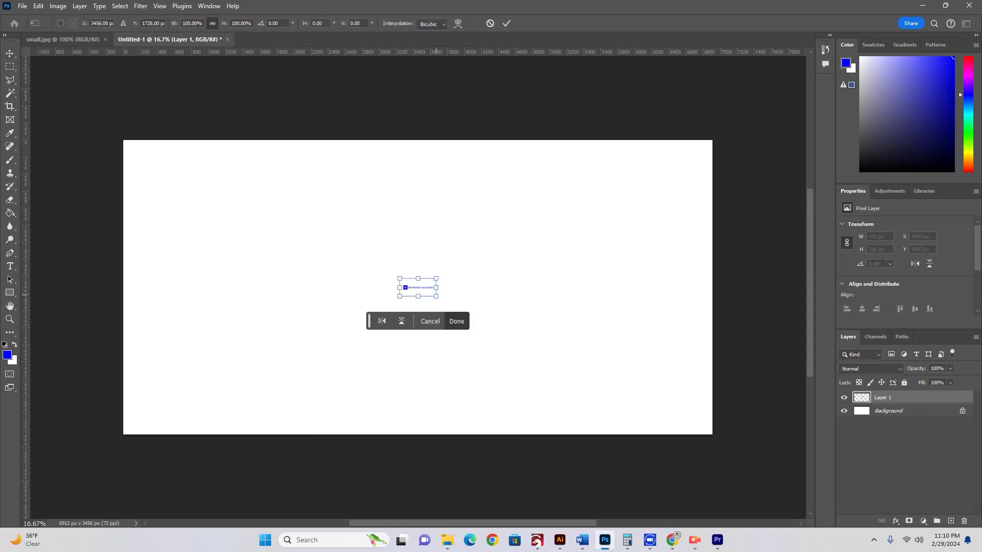
pyautogui.moveTo(435, 296); pyautogui.dragTo(709, 432)
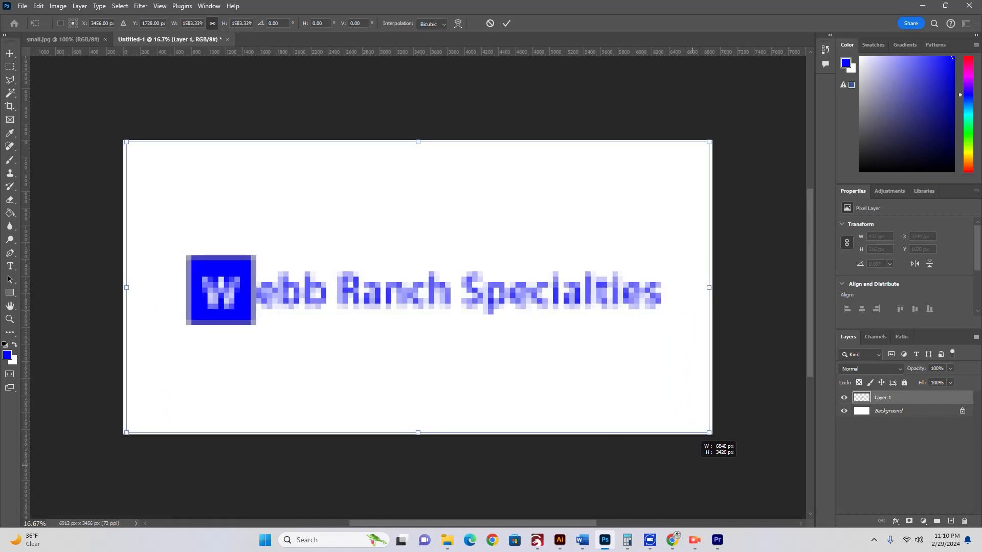
pyautogui.moveTo(709, 432); pyautogui.dragTo(709, 433)
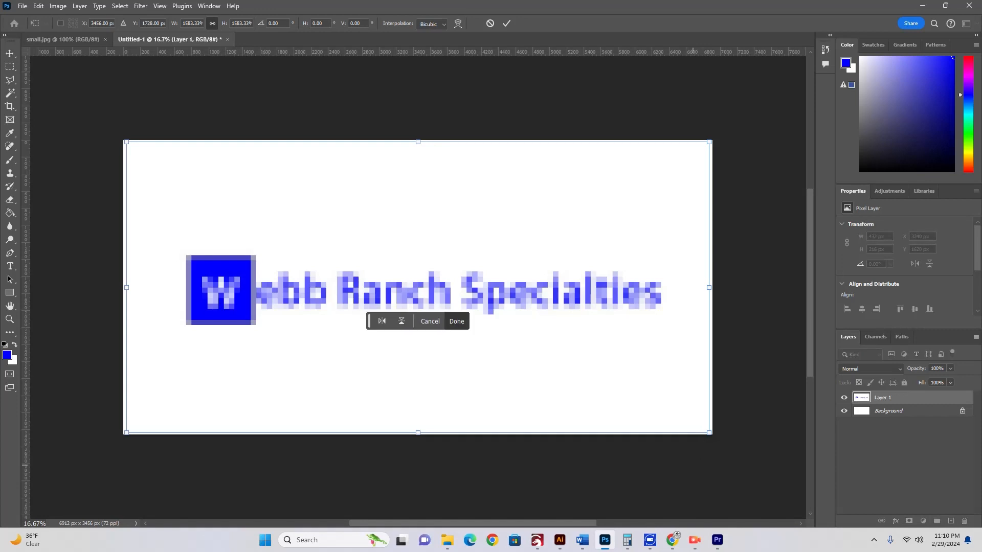
pyautogui.press('Return')
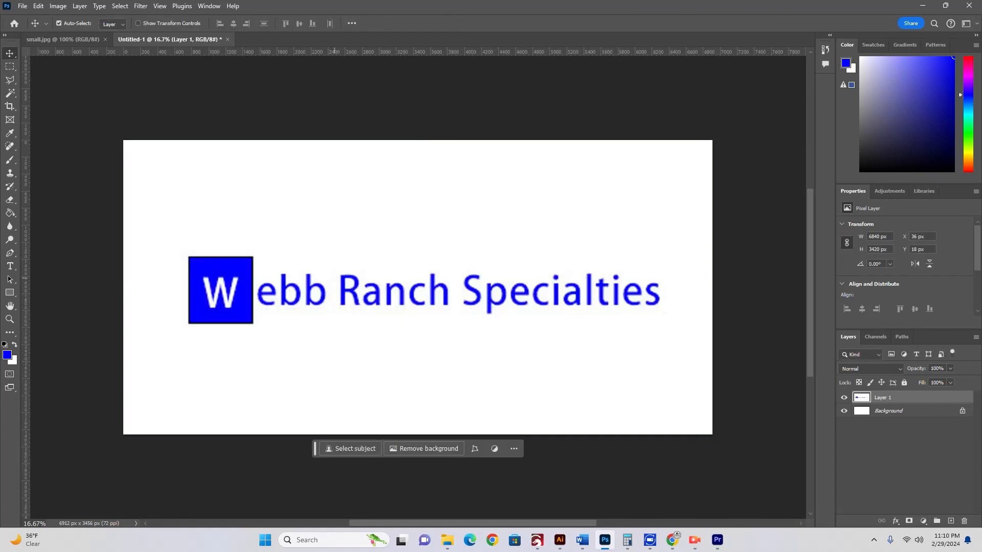
# - Examine the edges of the enlarged logo lettering at increasing magnification, down to individual pixels
pyautogui.hotkey('ctrl', '+')
pyautogui.hotkey('ctrl', '+')
pyautogui.hotkey('ctrl', '+')
pyautogui.hotkey('ctrl', '+')
pyautogui.hotkey('ctrl', '+')
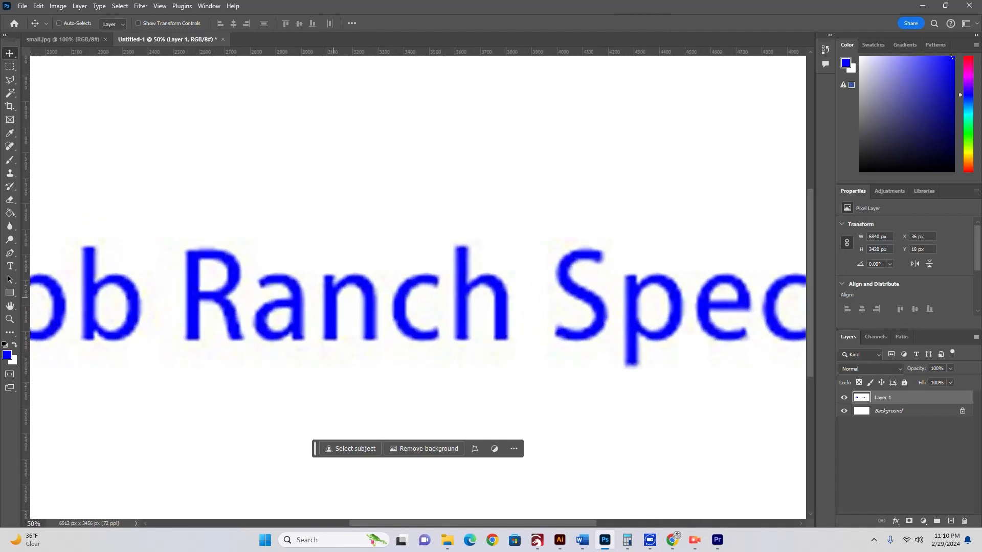
pyautogui.hotkey('ctrl', '+')
pyautogui.hotkey('ctrl', '+')
pyautogui.hotkey('ctrl', '+')
pyautogui.hotkey('ctrl', '+')
pyautogui.hotkey('ctrl', '+')
pyautogui.hotkey('ctrl', '+')
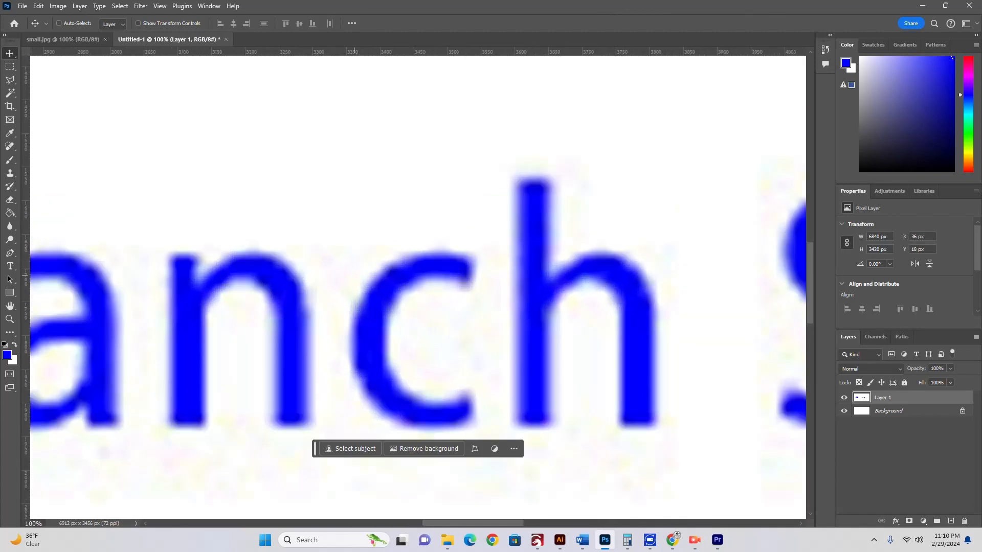
pyautogui.hotkey('ctrl', '-')
pyautogui.hotkey('ctrl', '-')
pyautogui.hotkey('ctrl', '-')
pyautogui.hotkey('ctrl', '-')
pyautogui.hotkey('ctrl', '-')
pyautogui.hotkey('ctrl', '-')
pyautogui.hotkey('ctrl', '-')
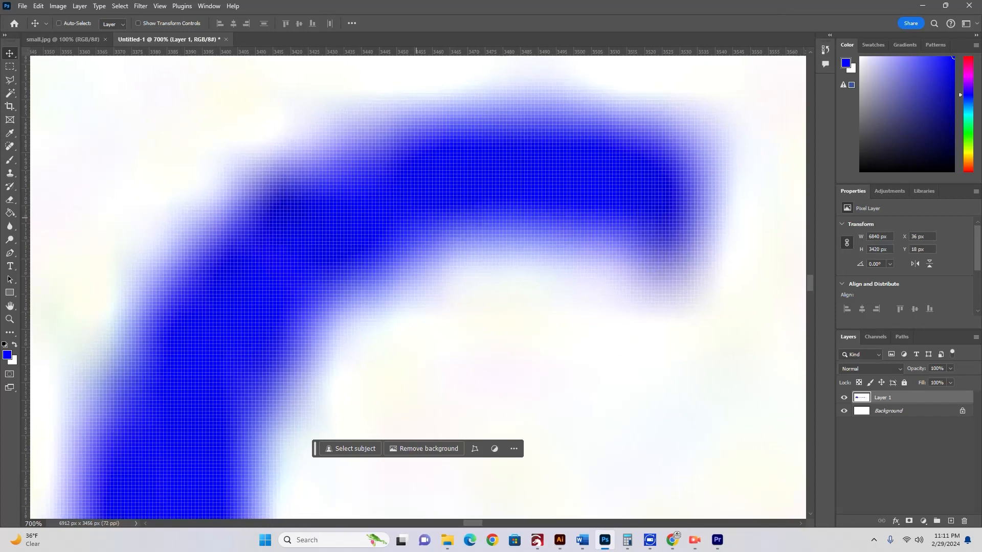
pyautogui.hotkey('ctrl', '-')
pyautogui.hotkey('ctrl', '-')
pyautogui.hotkey('ctrl', '-')
pyautogui.hotkey('ctrl', '-')
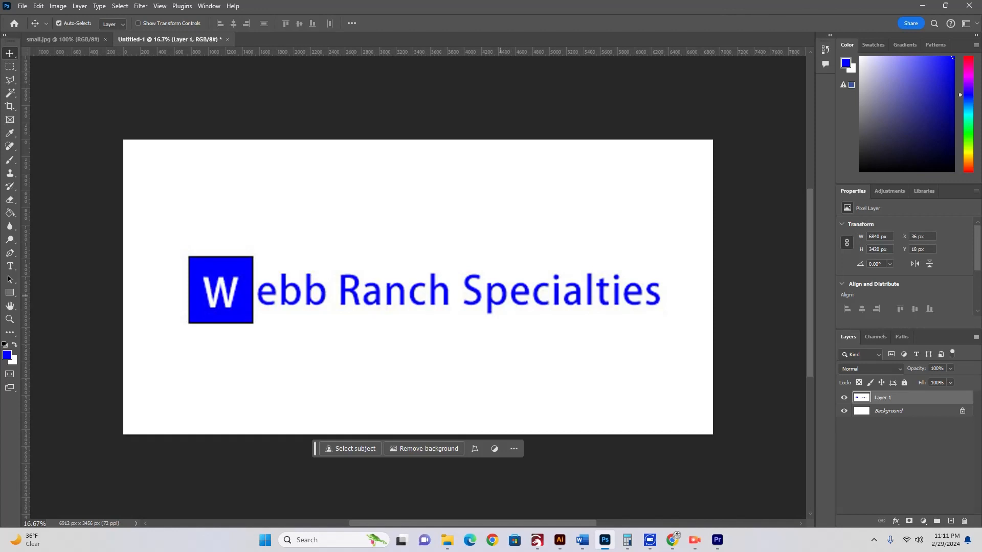
# - Copy the enlarged logo into the Illustrator document and Image Trace it with the default black-and-white settings
pyautogui.hotkey('ctrl', 'a')
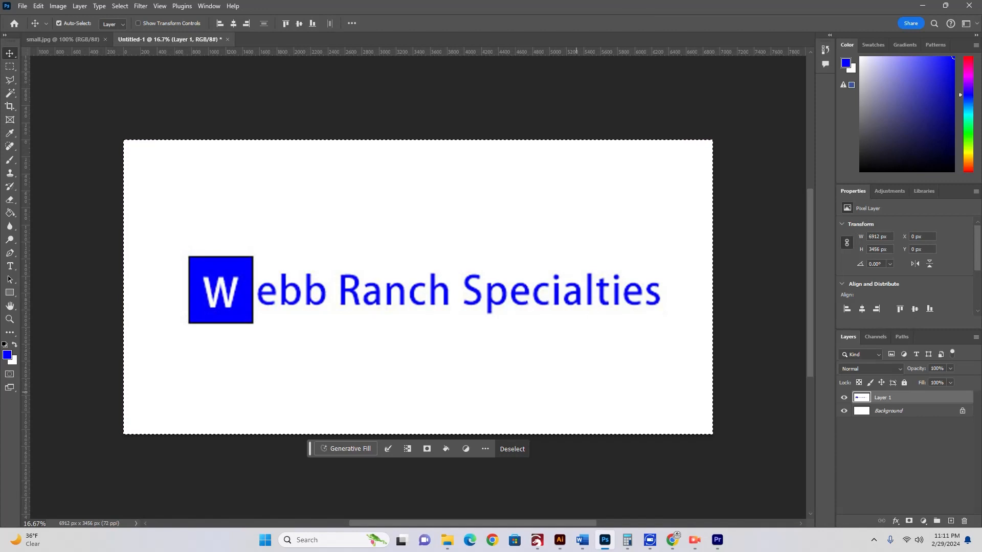
pyautogui.click(559, 540)
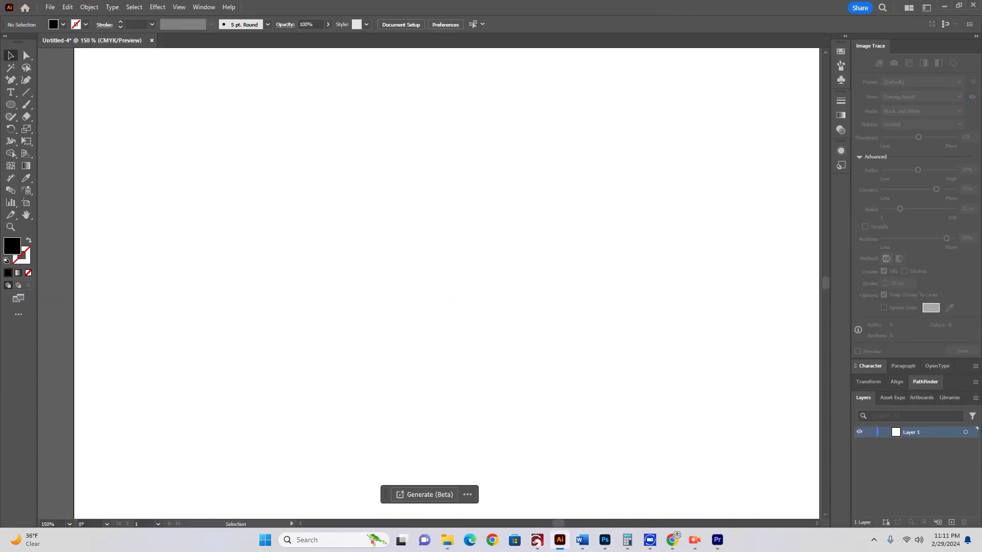
pyautogui.hotkey('ctrl', 'v')
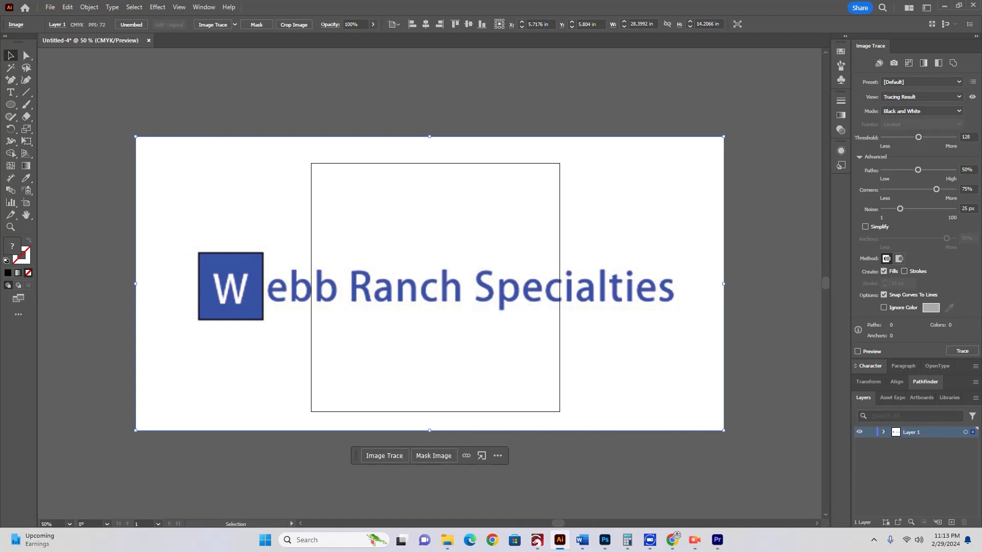
pyautogui.click(213, 24)
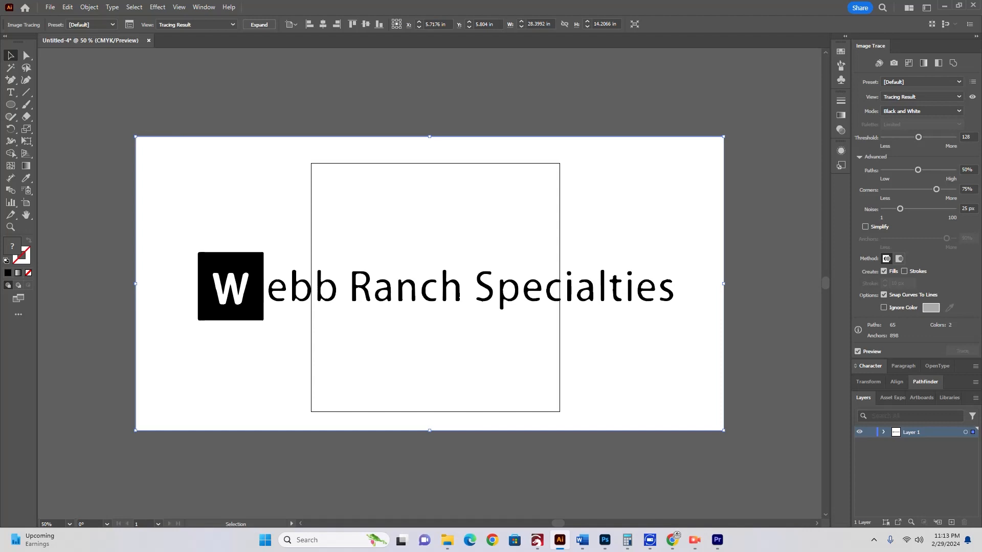
# - Shrink the traced enlarged logo to fit within the upper half of the artboard and deselect it
pyautogui.moveTo(135, 136); pyautogui.dragTo(319, 245)
pyautogui.moveTo(723, 430)
pyautogui.mouseDown()
pyautogui.moveTo(553, 320)
pyautogui.moveTo(469, 312)
pyautogui.moveTo(432, 296)
pyautogui.moveTo(442, 243)
pyautogui.moveTo(459, 239)
pyautogui.mouseUp()
pyautogui.click(470, 281)
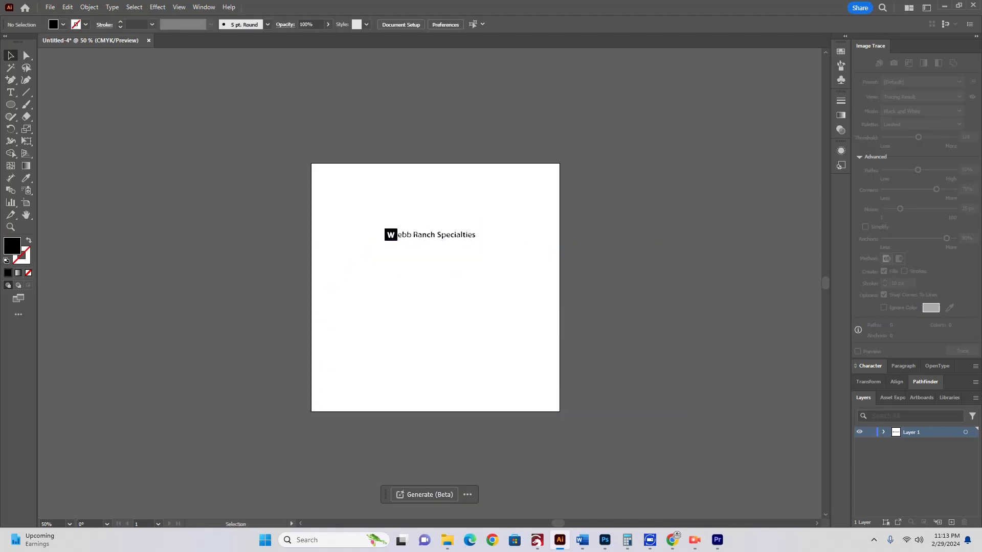
# - Place the original small logo image below the first tracing and Image Trace it with the default preset
pyautogui.click(50, 7)
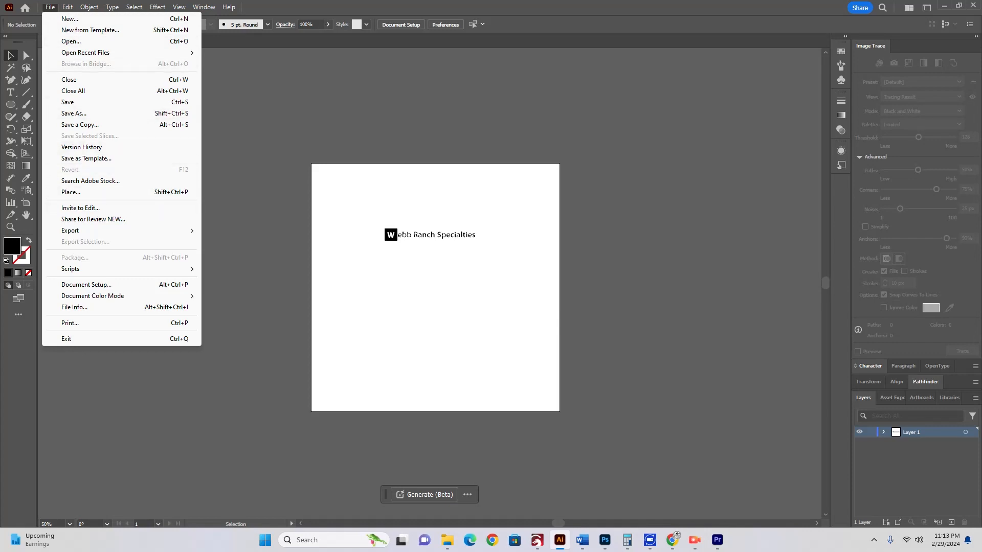
pyautogui.click(70, 192)
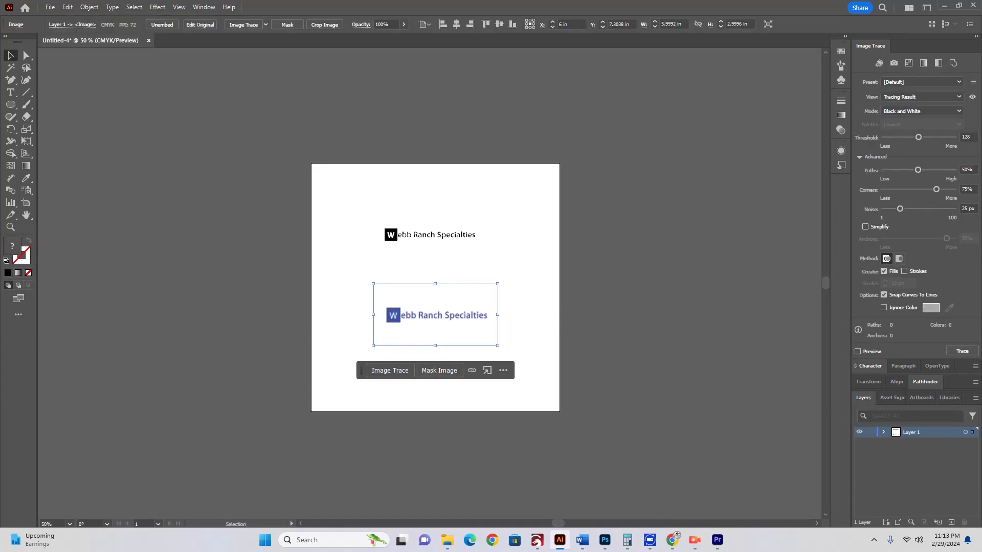
pyautogui.click(243, 24)
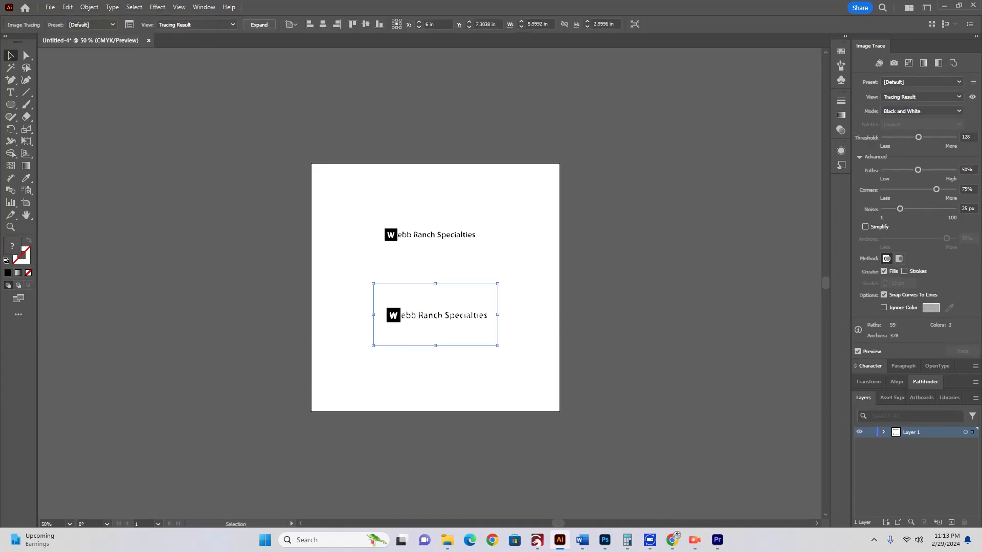
# - Move the original-logo tracing up close beneath the enlarged-logo tracing and roughly line up the two for comparison
pyautogui.moveTo(470, 311); pyautogui.dragTo(463, 276)
pyautogui.hotkey('ctrl', '+')
pyautogui.hotkey('ctrl', '+')
pyautogui.hotkey('ctrl', '+')
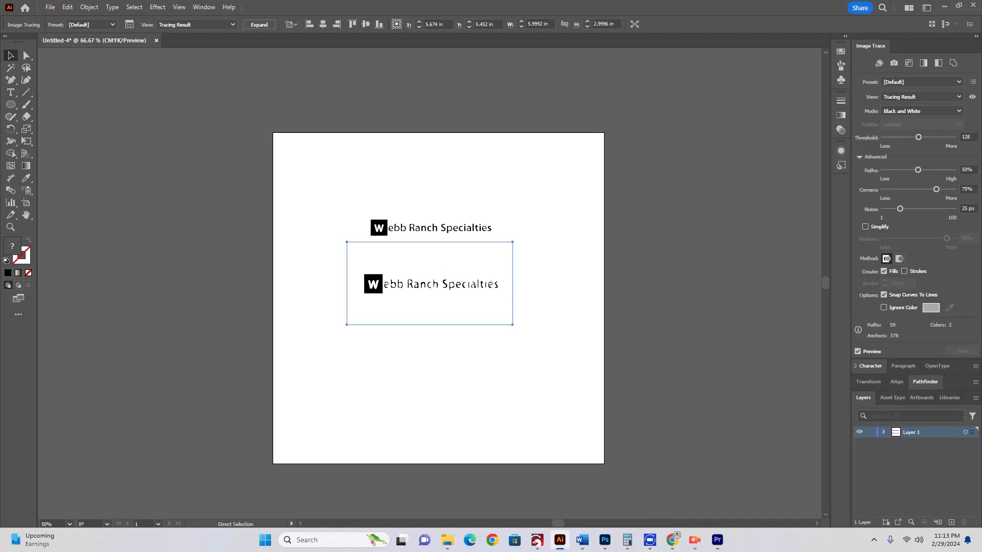
pyautogui.hotkey('ctrl', '+')
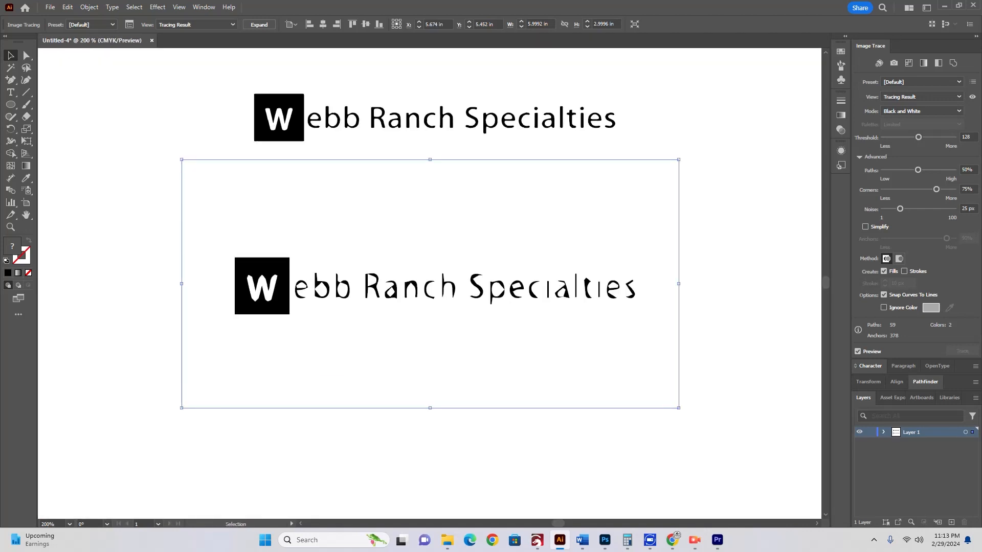
pyautogui.moveTo(482, 123); pyautogui.dragTo(466, 117)
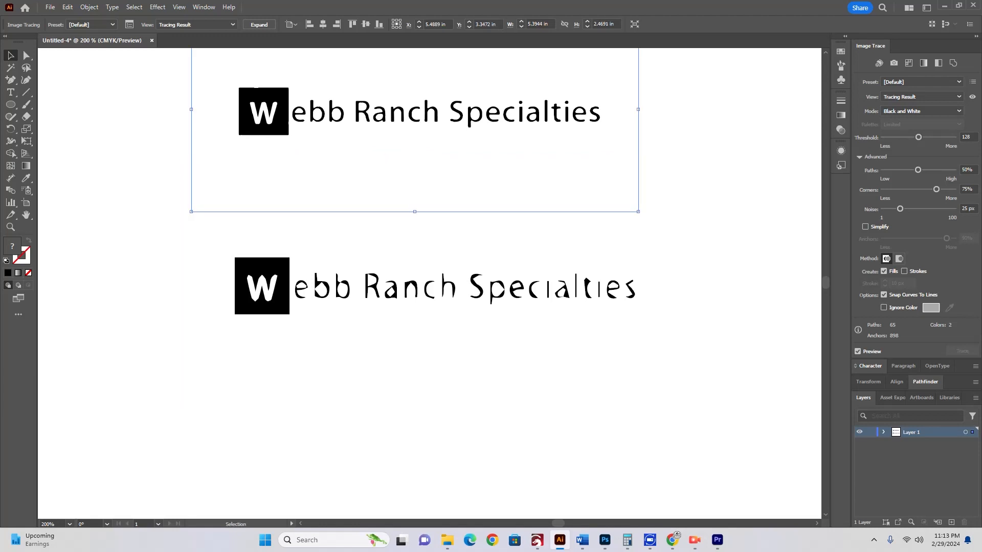
pyautogui.scroll(2, 448, 208)
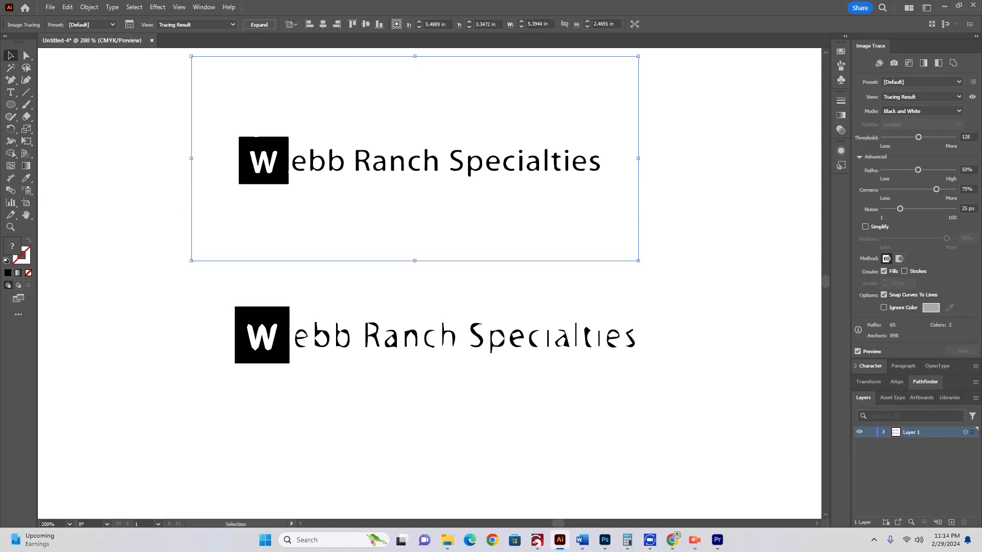
pyautogui.scroll(1, 430, 262)
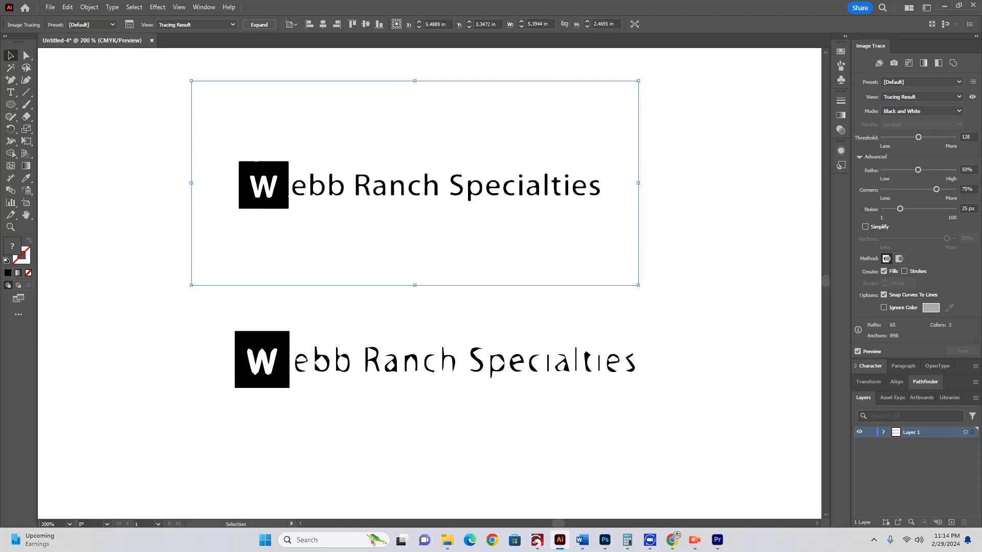
# - Expand the upper, enlarged-logo tracing into editable vector paths
pyautogui.press('a')
pyautogui.click(414, 183)
pyautogui.click(259, 24)
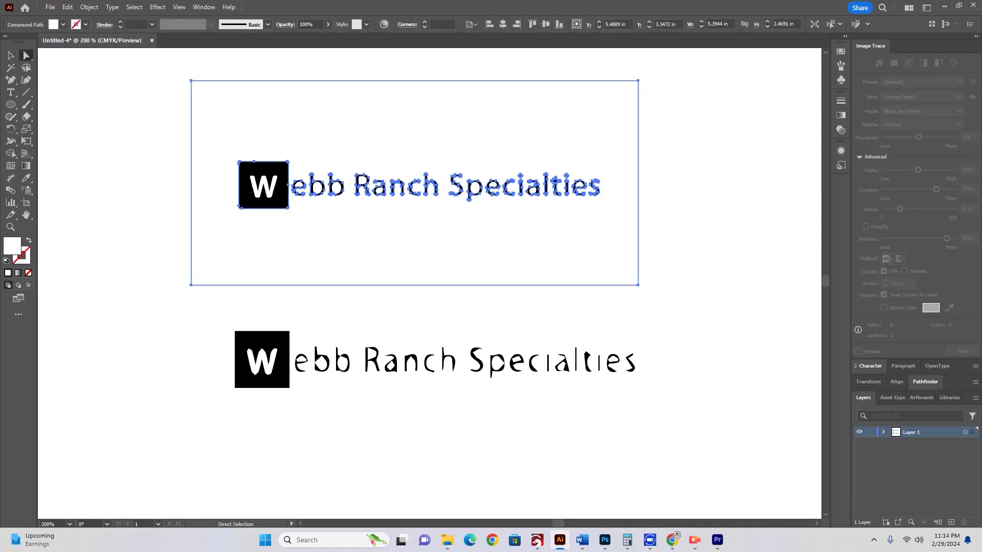
# - Select all white-filled shapes matching the inside of the second b in the upper logo and delete them
pyautogui.click(335, 188)
pyautogui.click(765, 24)
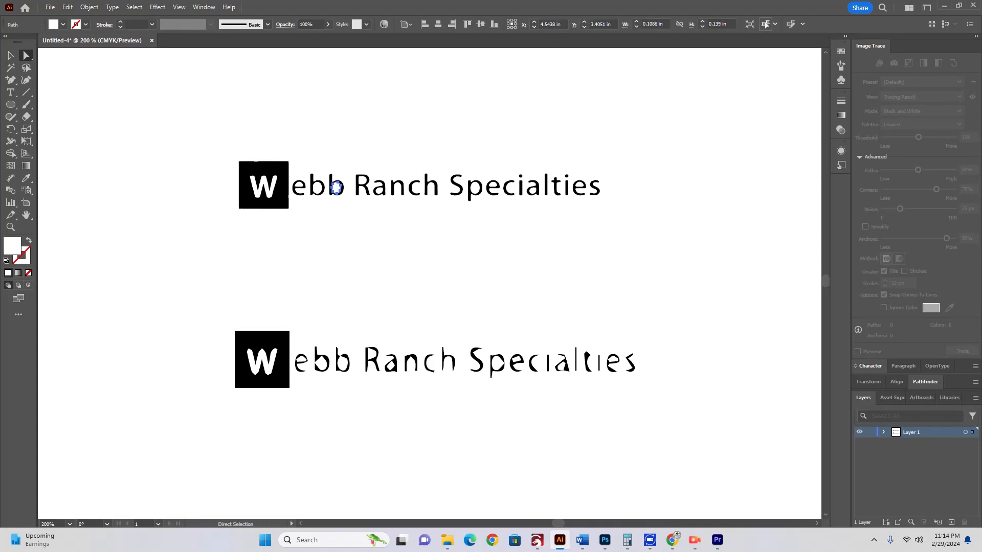
pyautogui.press('Delete')
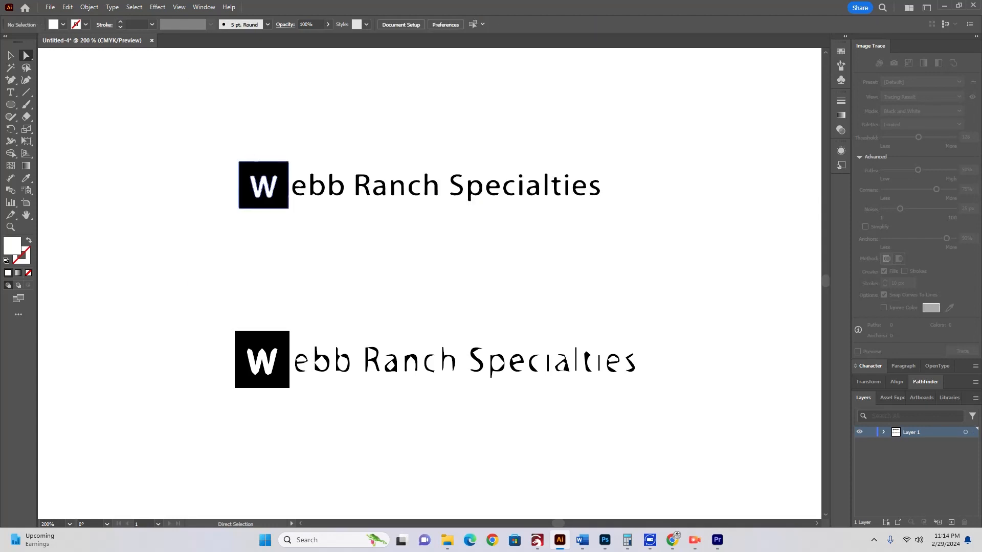
# - Nudge the anchor point on the left curve of the inner opening of the upper logo's first e slightly upward
pyautogui.hotkey('ctrl', '+')
pyautogui.hotkey('ctrl', '+')
pyautogui.hotkey('ctrl', '+')
pyautogui.press('space')
pyautogui.moveTo(256, 174); pyautogui.dragTo(630, 426)
pyautogui.press('space')
pyautogui.moveTo(287, 170); pyautogui.dragTo(404, 307)
pyautogui.hotkey('ctrl', '+')
pyautogui.hotkey('ctrl', '+')
pyautogui.hotkey('ctrl', '+')
pyautogui.hotkey('ctrl', '+')
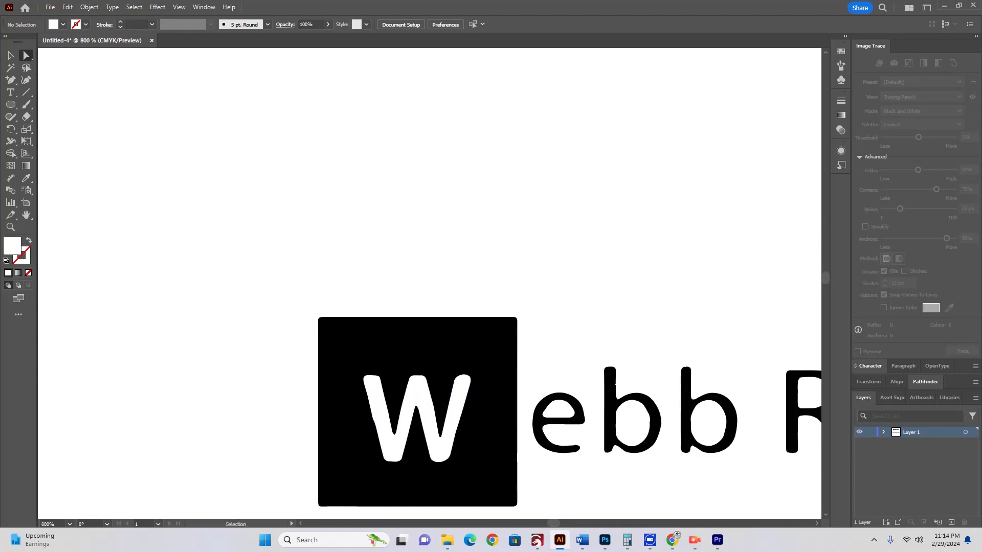
pyautogui.press('space')
pyautogui.moveTo(516, 409); pyautogui.dragTo(363, 161)
pyautogui.moveTo(511, 383); pyautogui.dragTo(324, 204)
pyautogui.click(475, 220)
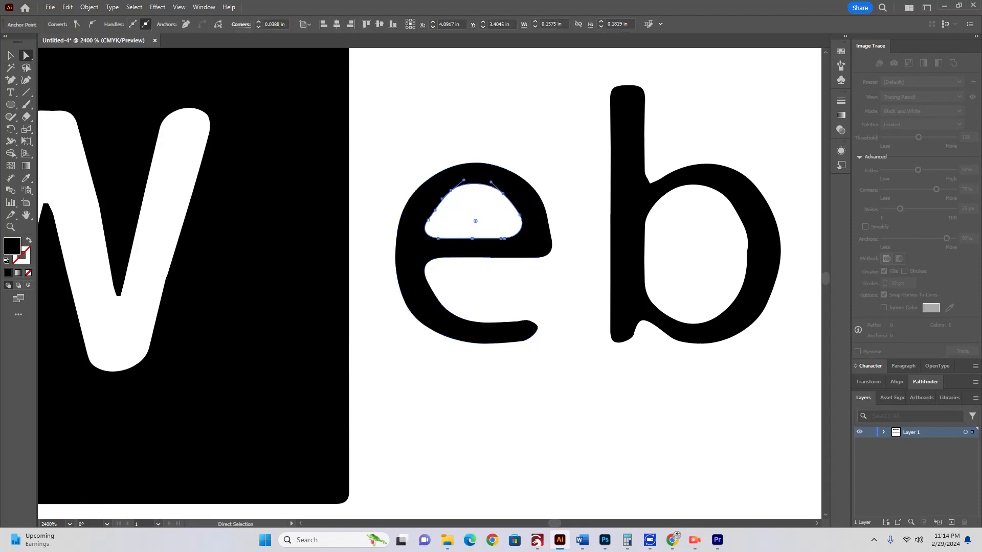
pyautogui.moveTo(435, 210); pyautogui.dragTo(434, 202)
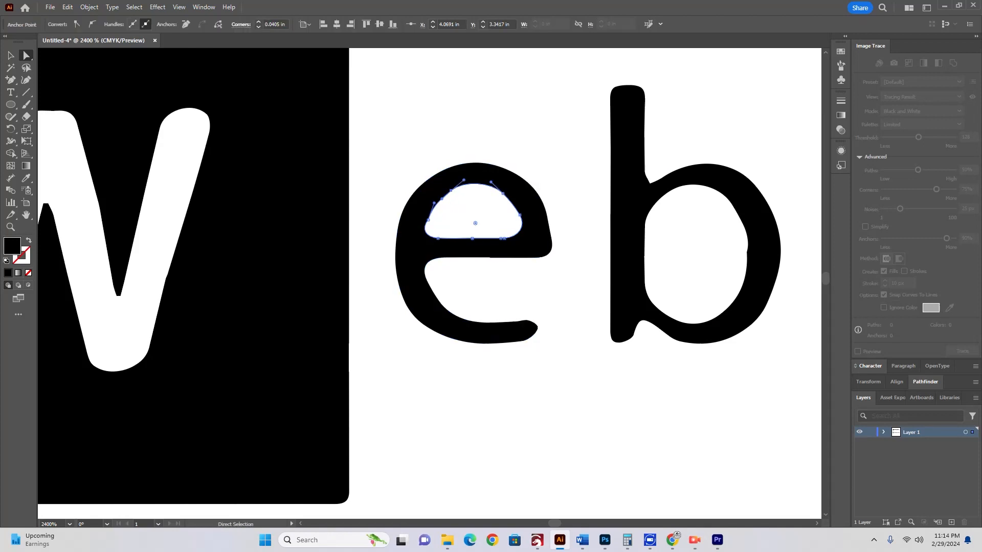
# - Compare the two logo tracings together at 150% magnification with nothing selected
pyautogui.hotkey('ctrl', '-')
pyautogui.hotkey('ctrl', '-')
pyautogui.hotkey('ctrl', '-')
pyautogui.hotkey('ctrl', '-')
pyautogui.hotkey('ctrl', '-')
pyautogui.hotkey('ctrl', '-')
pyautogui.hotkey('ctrl', '-')
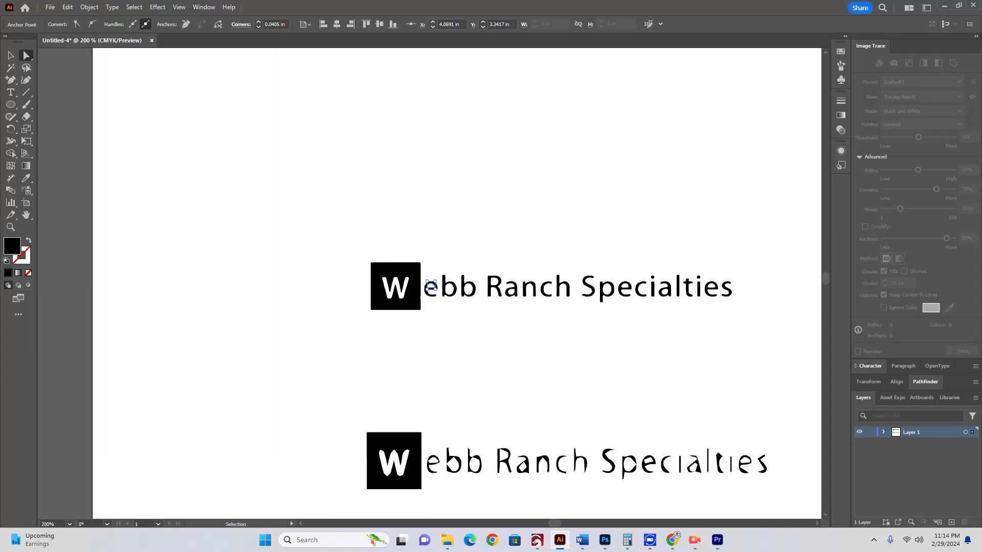
pyautogui.hotkey('ctrl', '-')
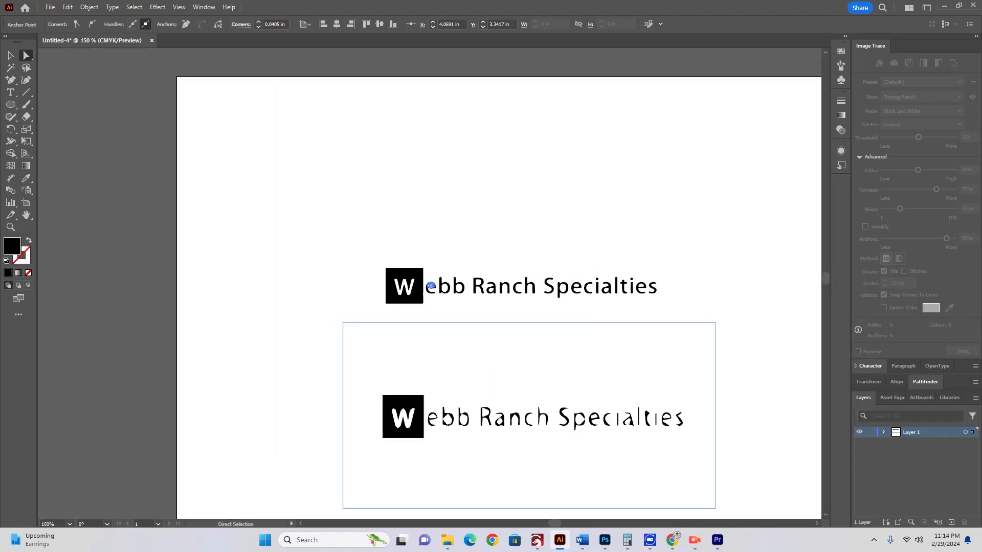
pyautogui.moveTo(593, 327); pyautogui.dragTo(505, 256)
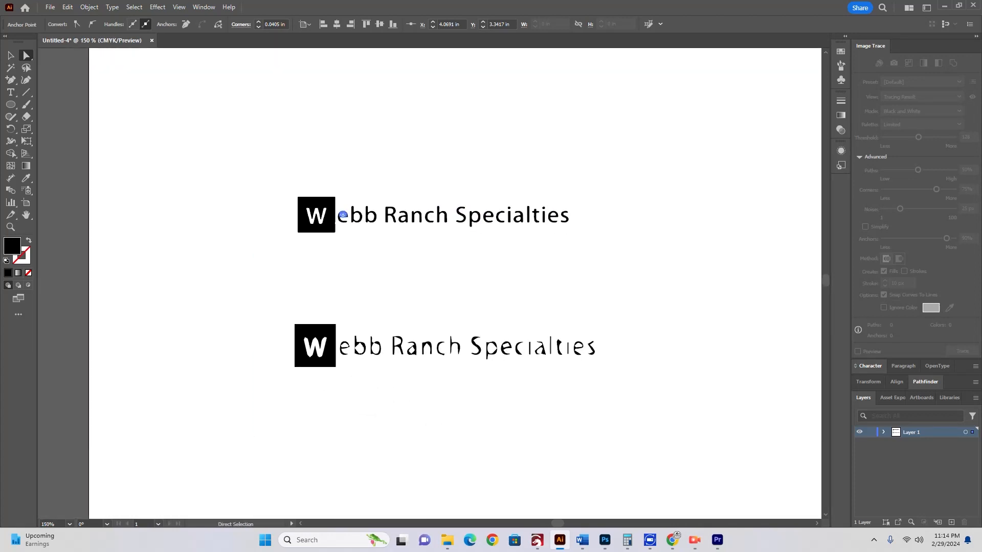
pyautogui.click(11, 55)
pyautogui.click(660, 278)
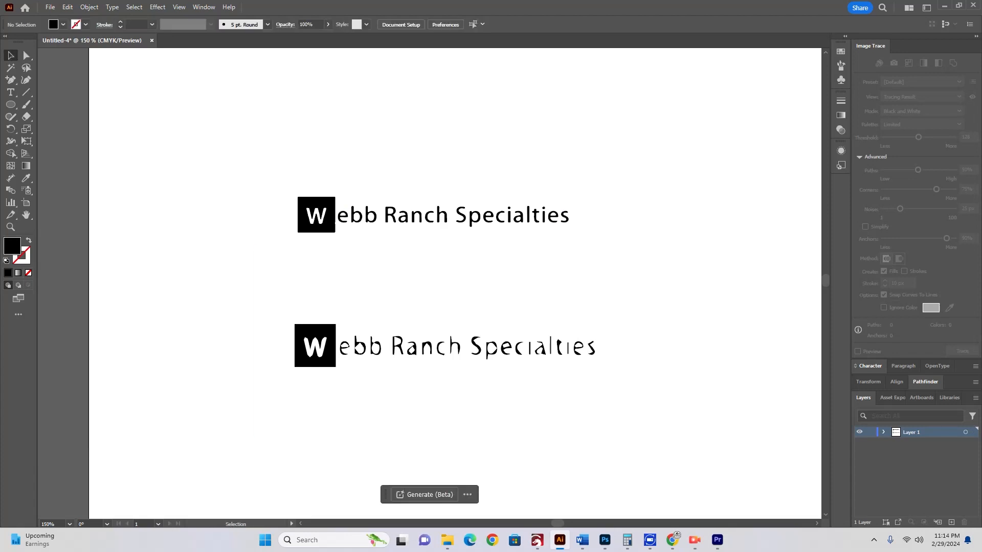